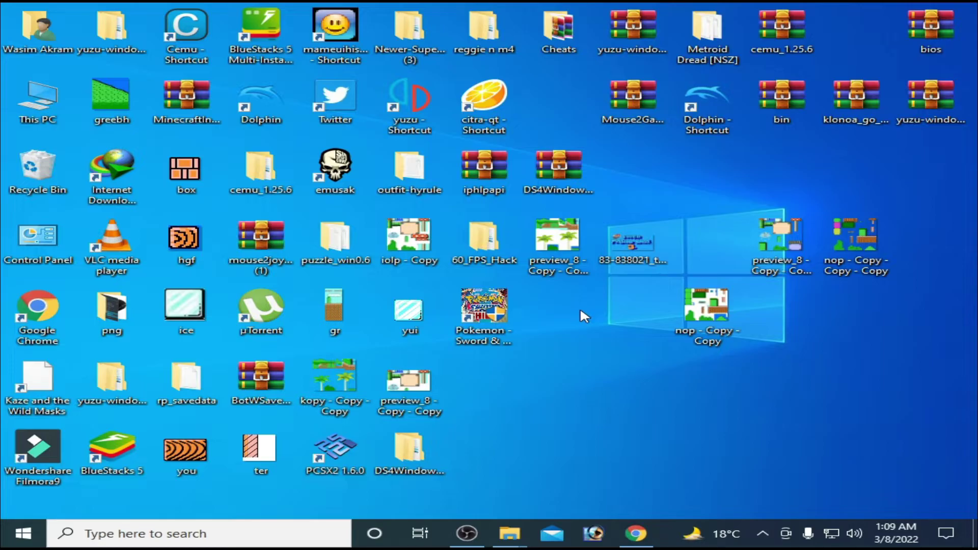
Open NVIDIA Control Panel from the desktop menu to the Configure Surround, PhysX page
right_click(580, 309)
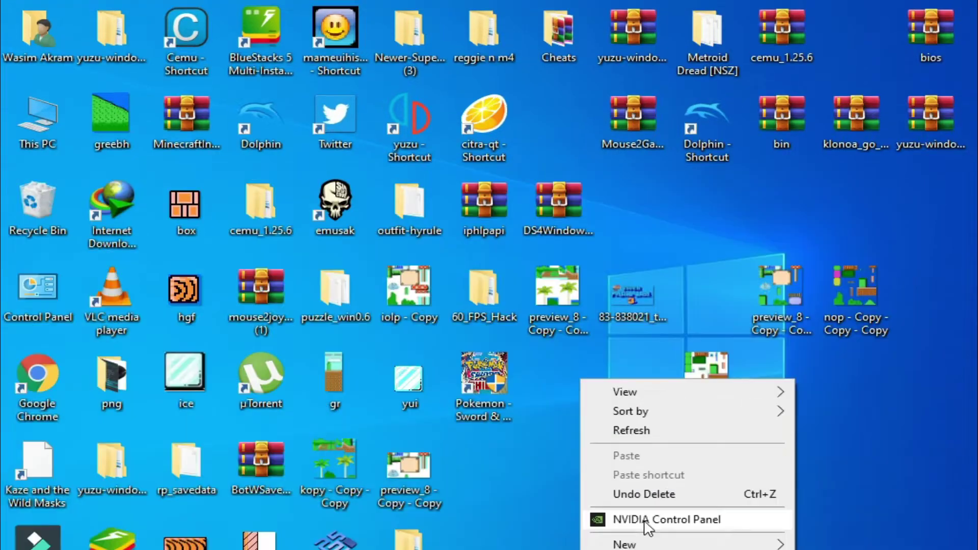
click(646, 521)
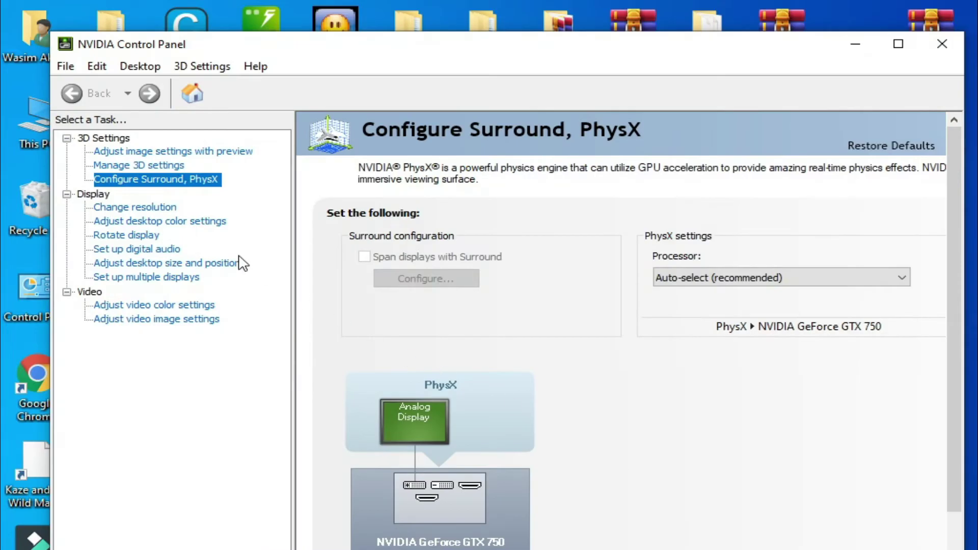
click(148, 165)
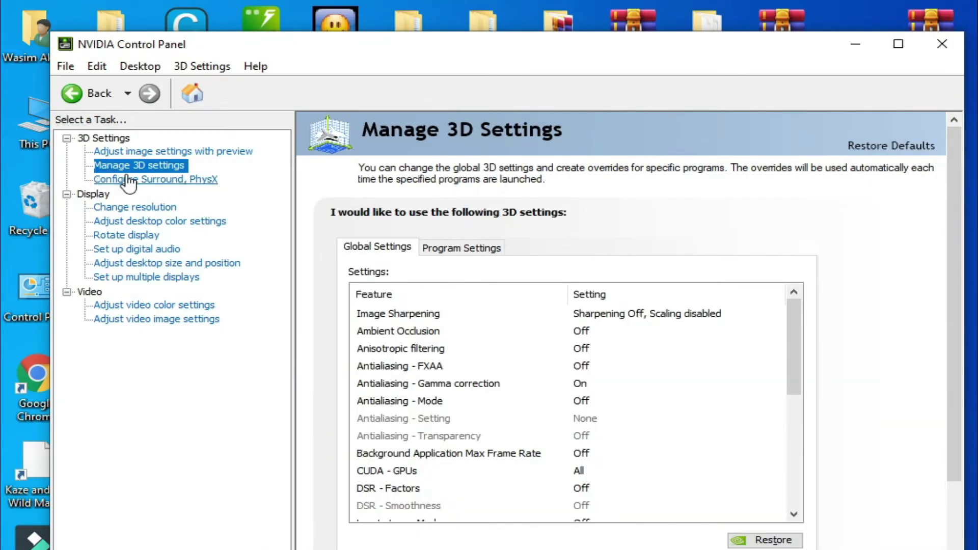
click(167, 184)
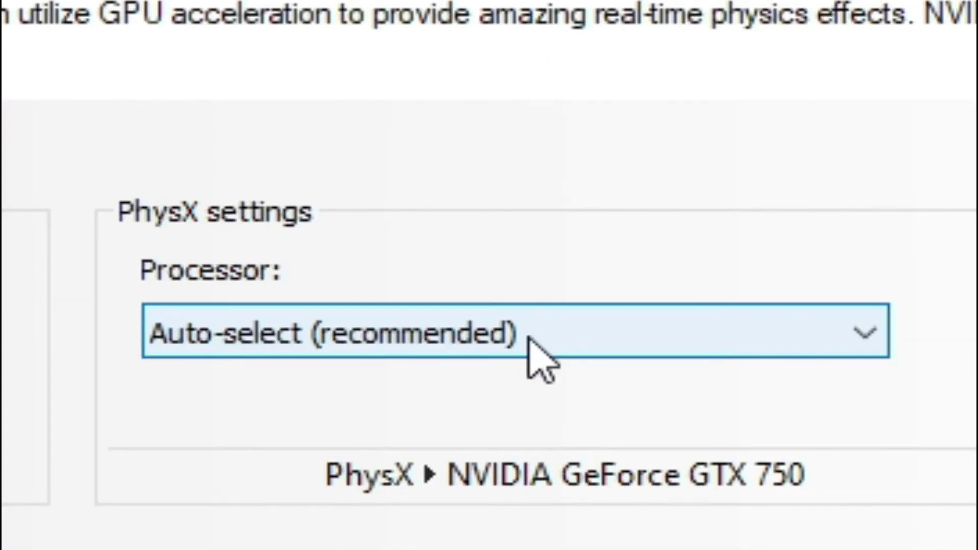
Set the PhysX processor to NVIDIA GeForce GTX 750 and apply the change
click(529, 338)
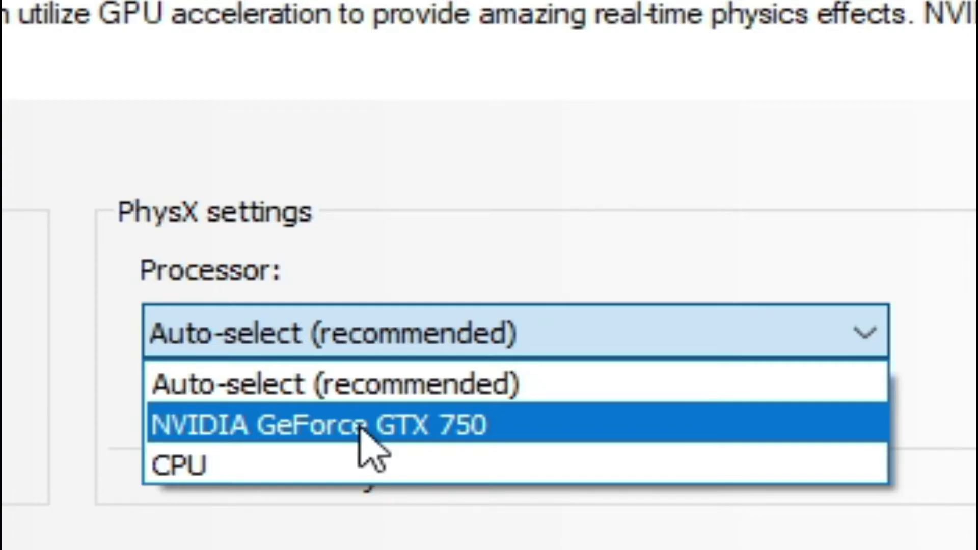
click(367, 434)
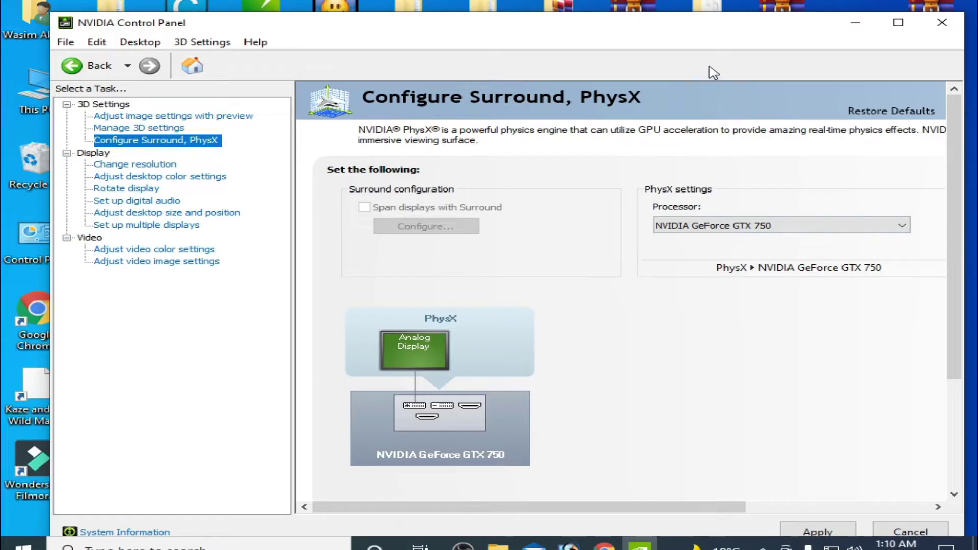
drag(667, 31, 617, 6)
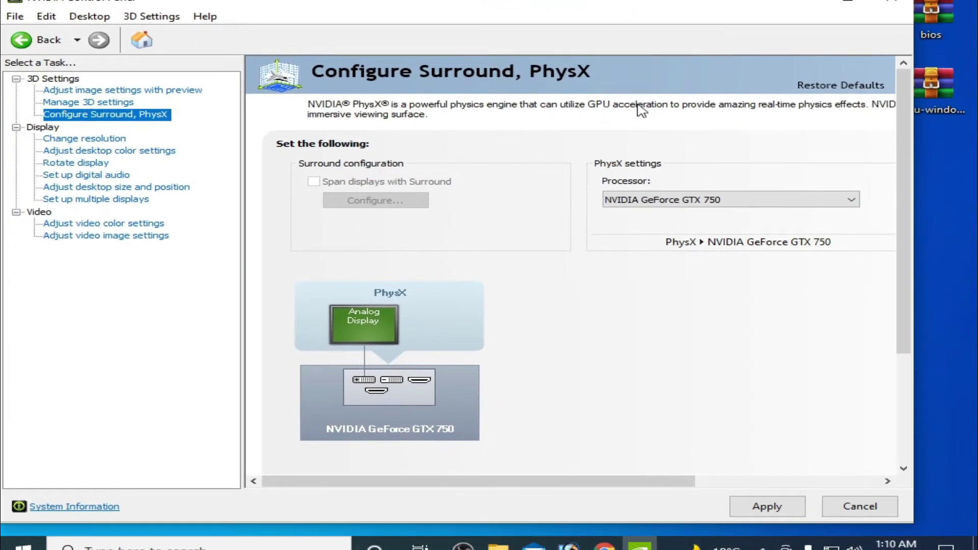
click(787, 515)
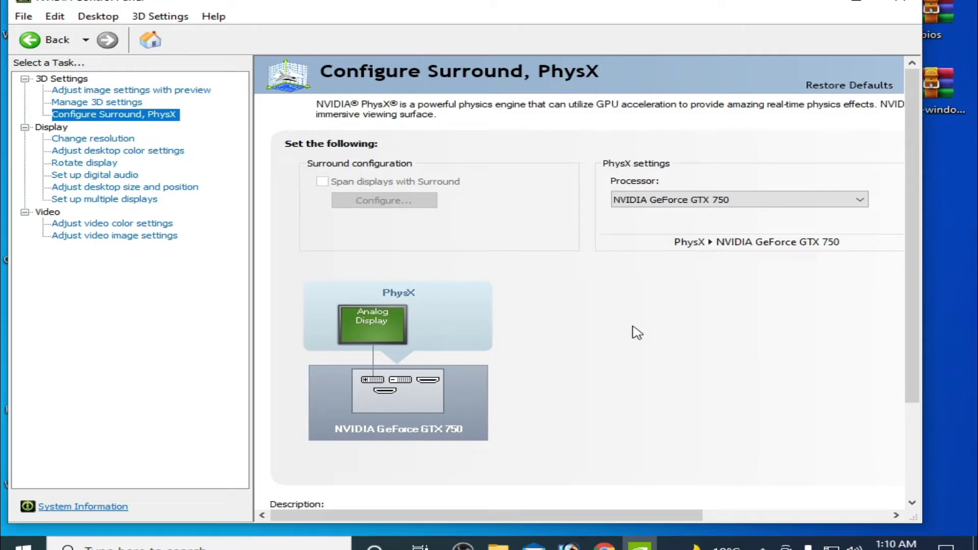
Close the control panel, open Device Manager via This PC properties, and expand Display adapters
click(899, 6)
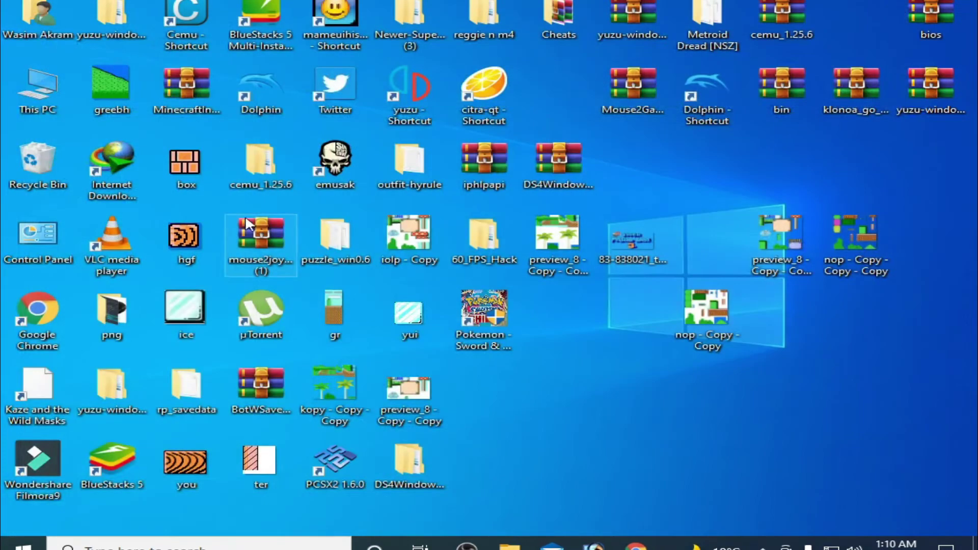
double_click(35, 83)
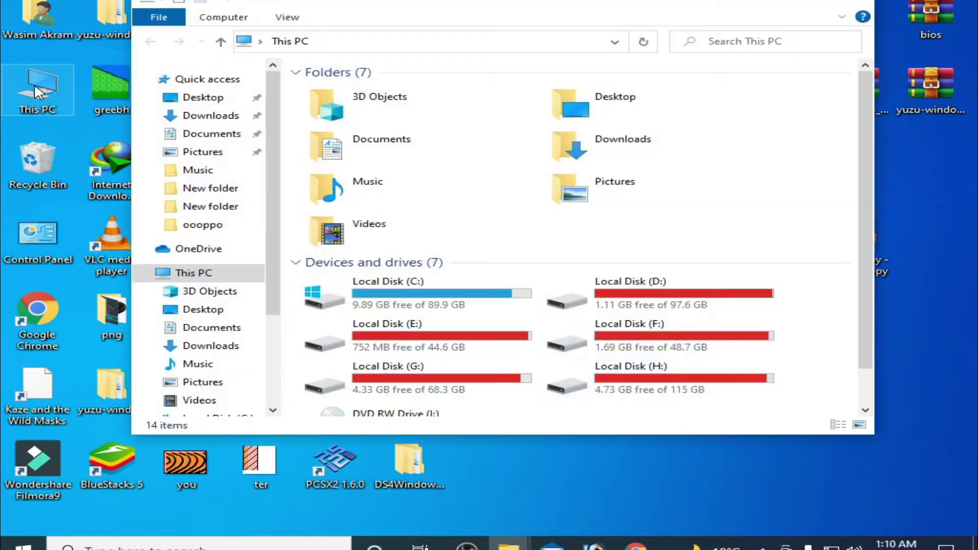
right_click(813, 293)
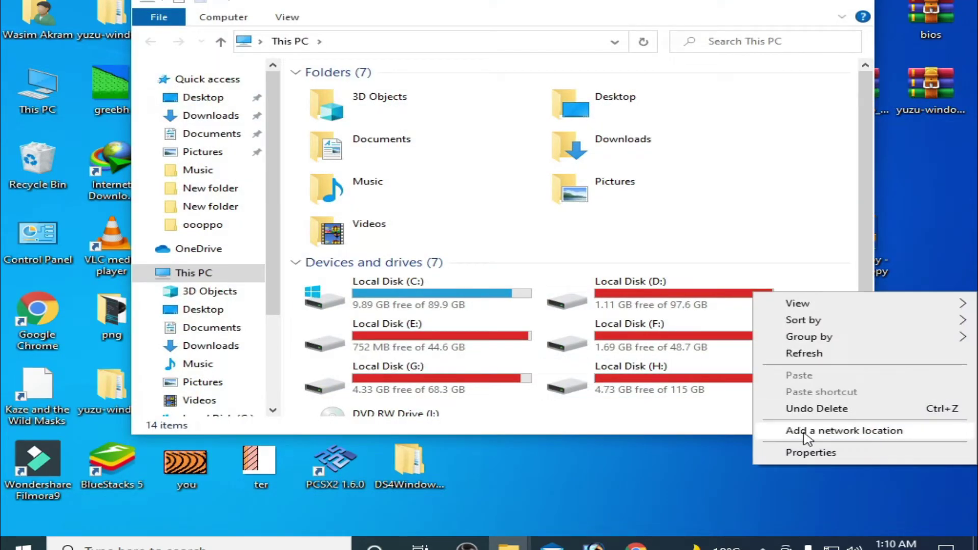
click(830, 453)
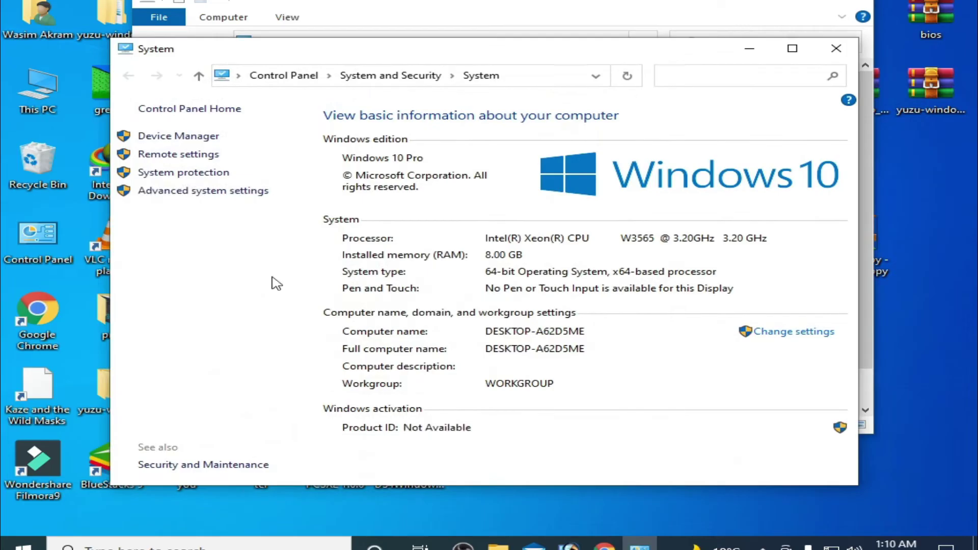
click(175, 136)
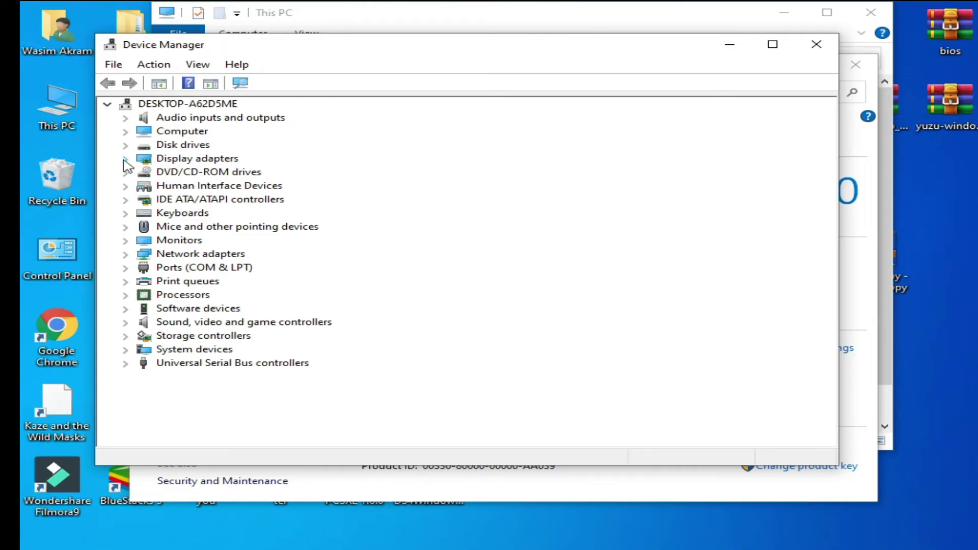
click(126, 160)
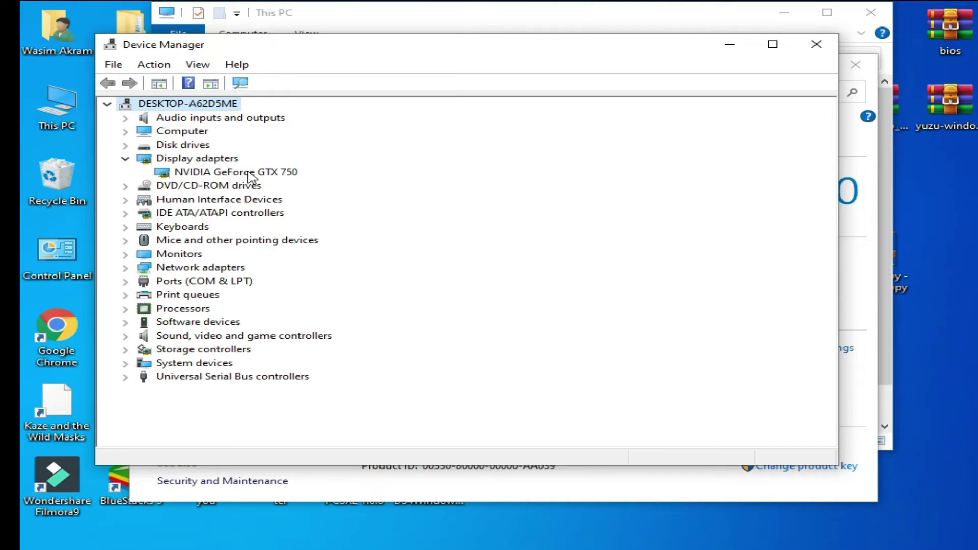
right_click(248, 175)
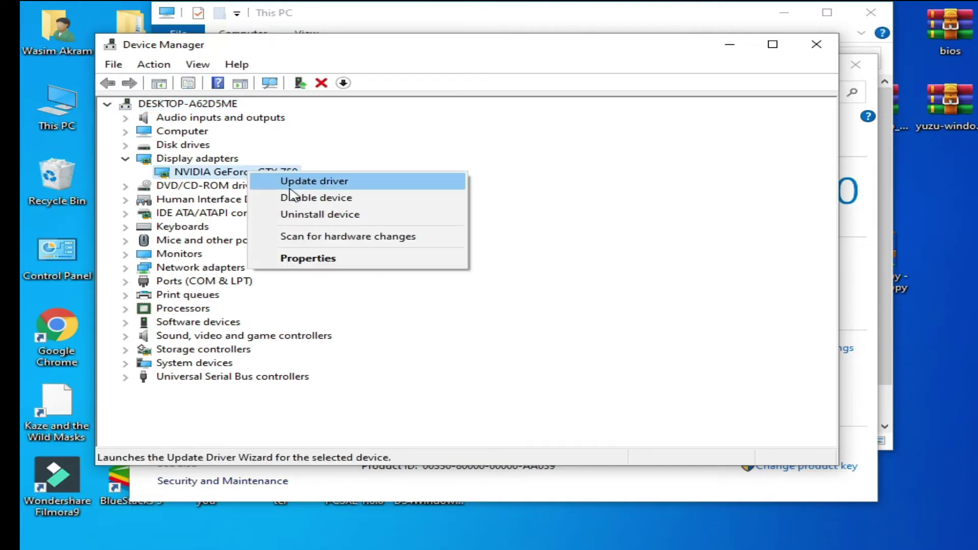
click(316, 199)
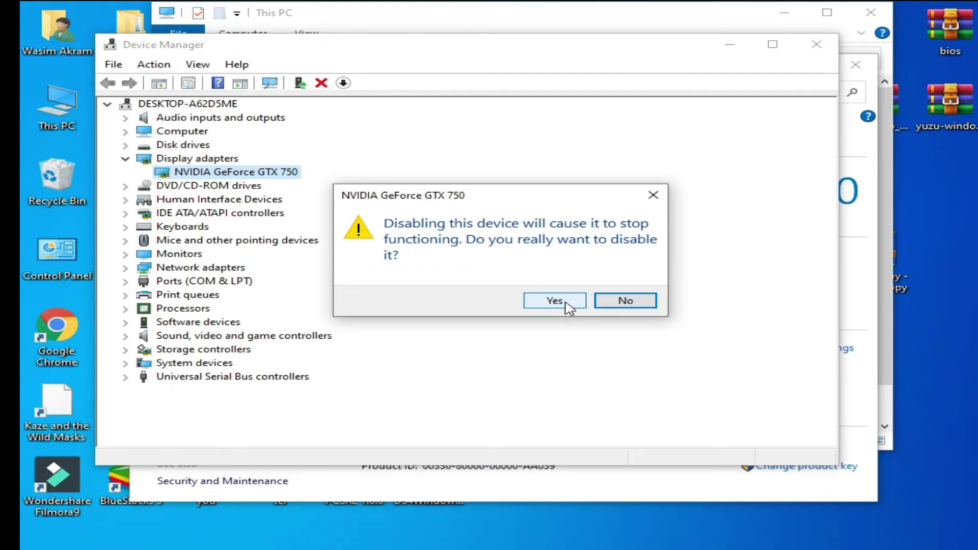
click(625, 300)
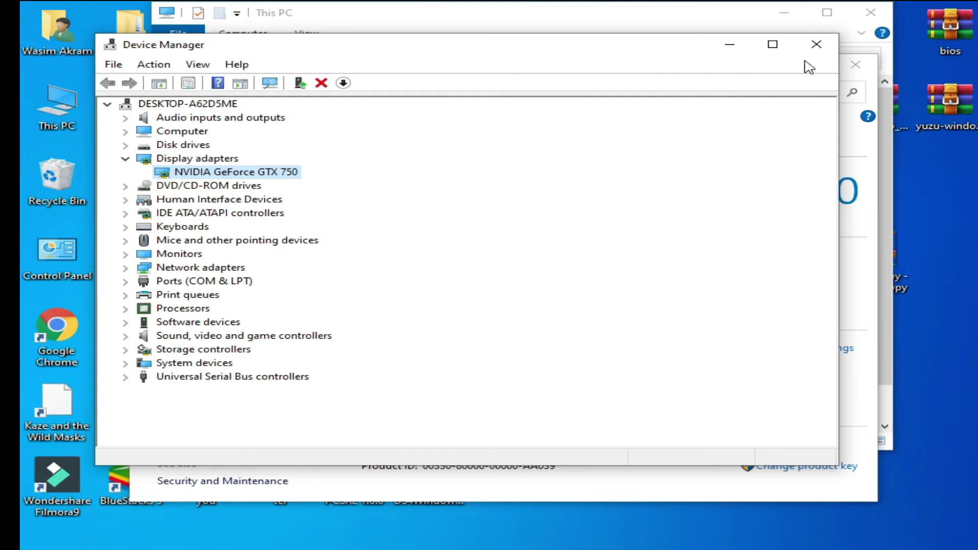
Close Device Manager and System, then extract the 496.49 driver archive on Local Disk (H:)
click(816, 44)
click(855, 64)
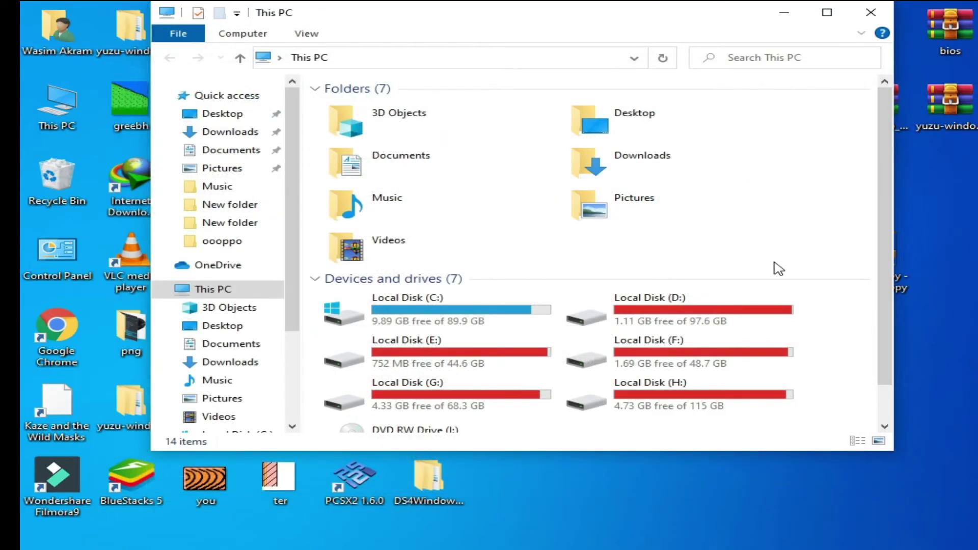
double_click(646, 362)
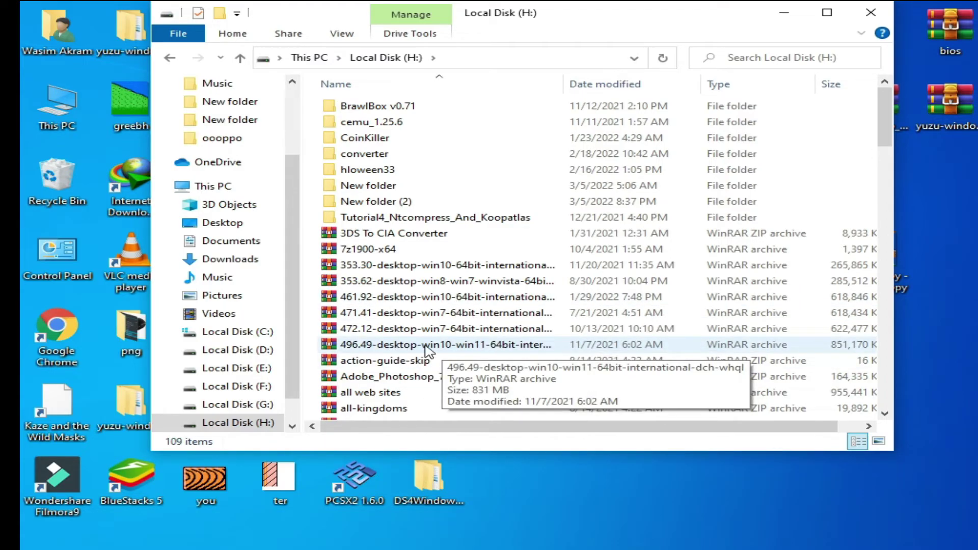
right_click(403, 351)
click(469, 117)
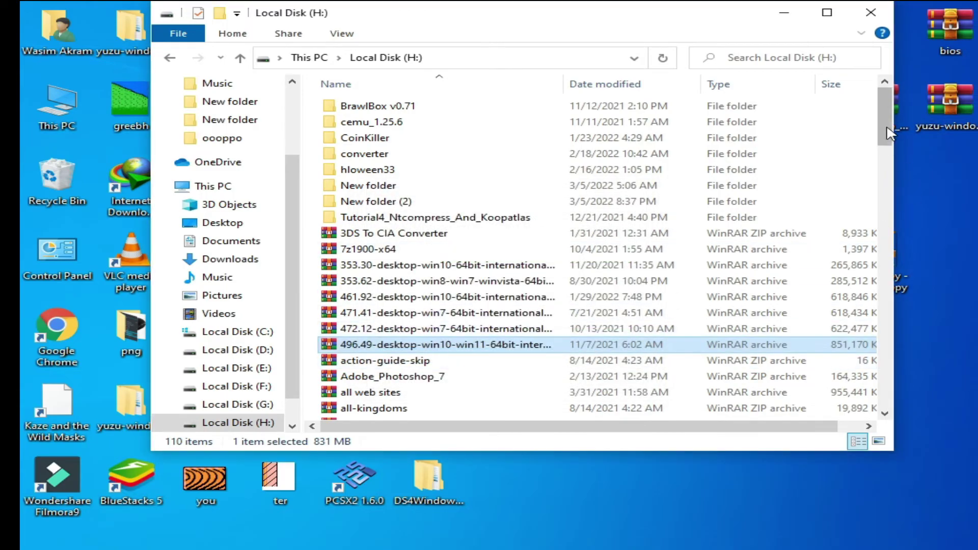
Open the extracted 496.49-desktop-win10-win11-64bit-international-dch-whql folder and launch the driver installer
drag(885, 116, 886, 388)
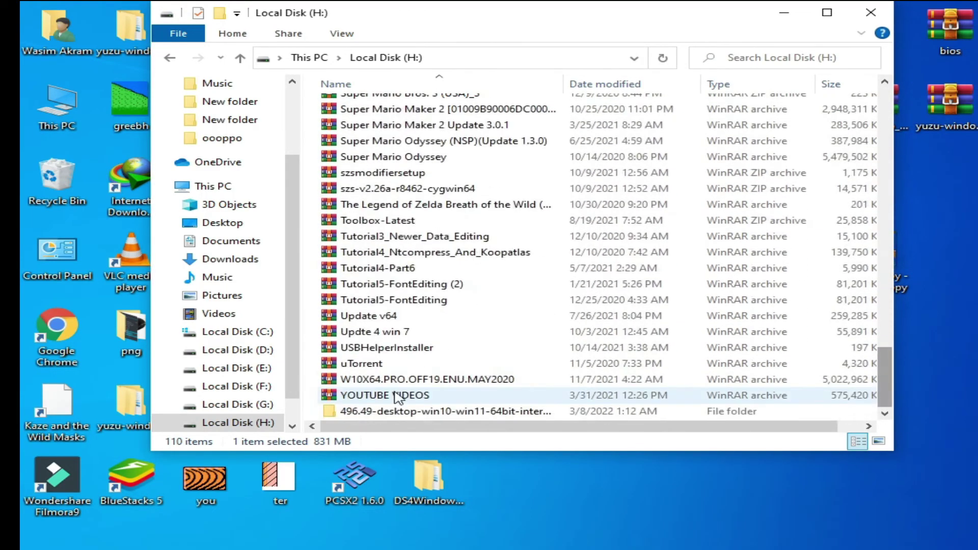
double_click(410, 410)
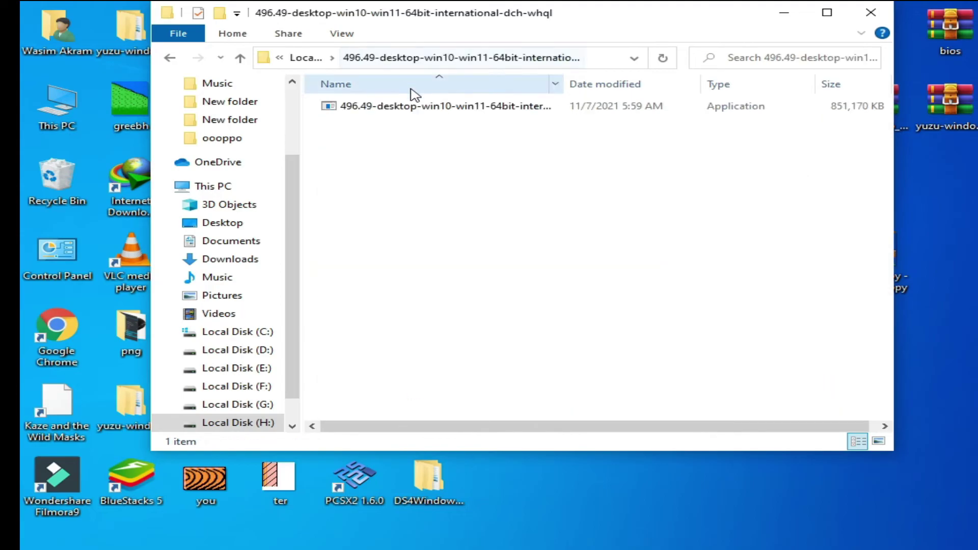
double_click(405, 107)
Run the v496.49 installer to unpack the driver, and reopen NVIDIA Control Panel from the desktop
right_click(411, 106)
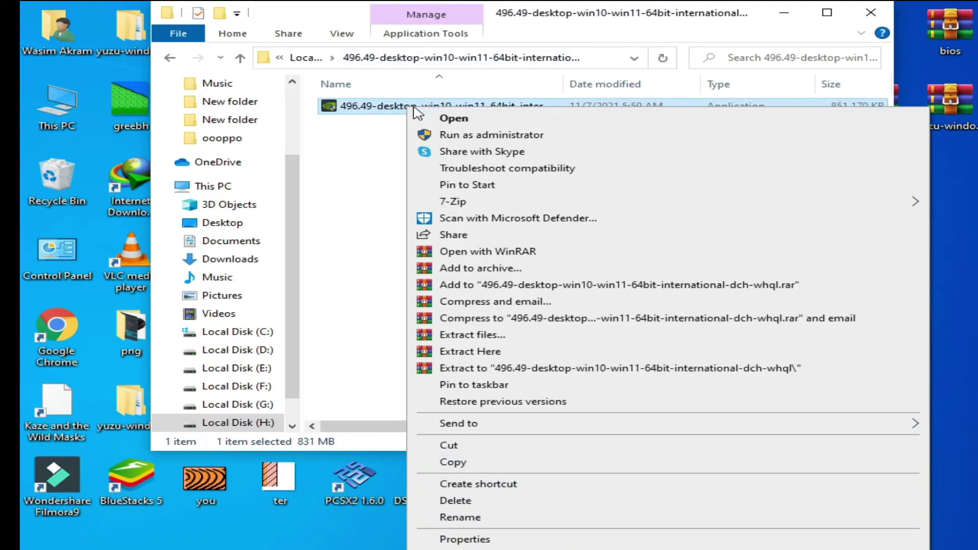
click(461, 117)
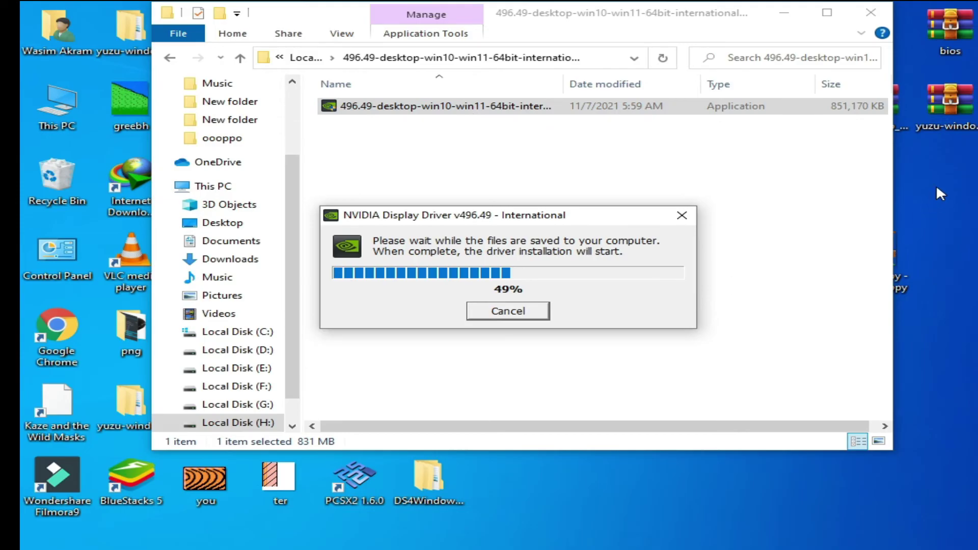
right_click(916, 179)
click(870, 306)
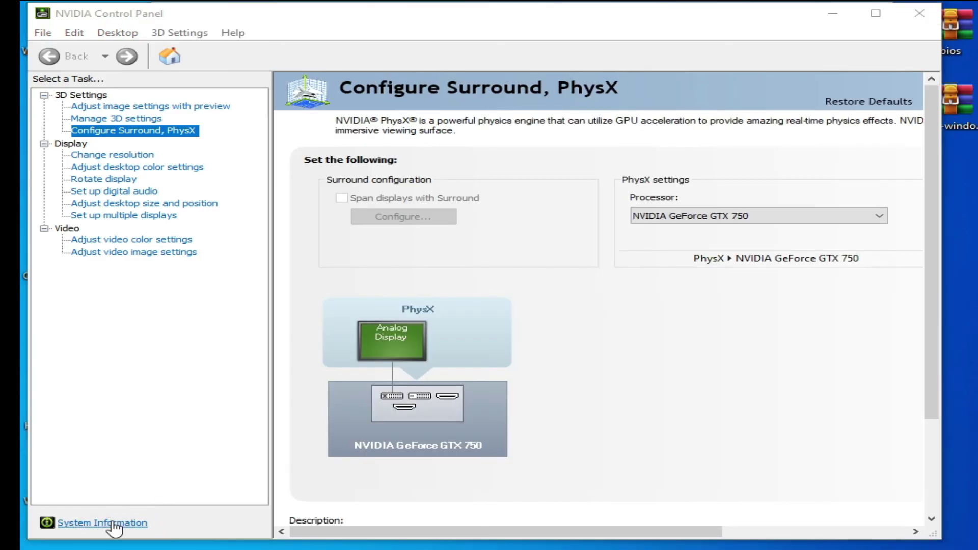
Check System Information shows driver version 496.49, then close the dialog and NVIDIA Control Panel
click(113, 523)
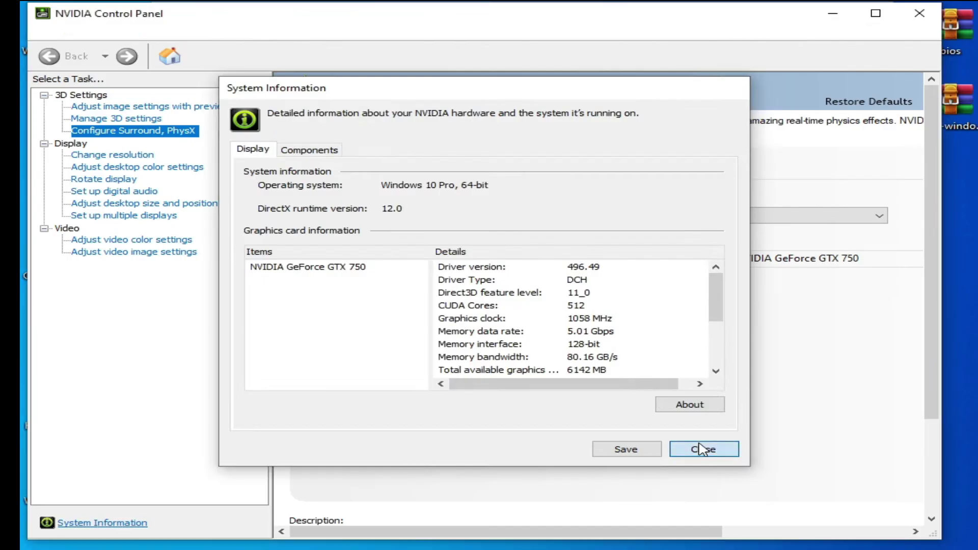
click(703, 447)
click(872, 13)
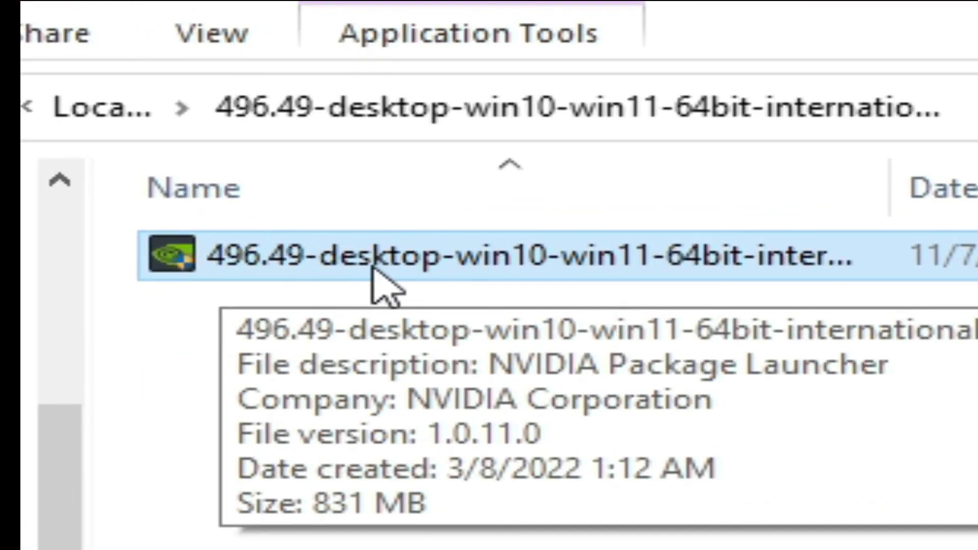
double_click(384, 141)
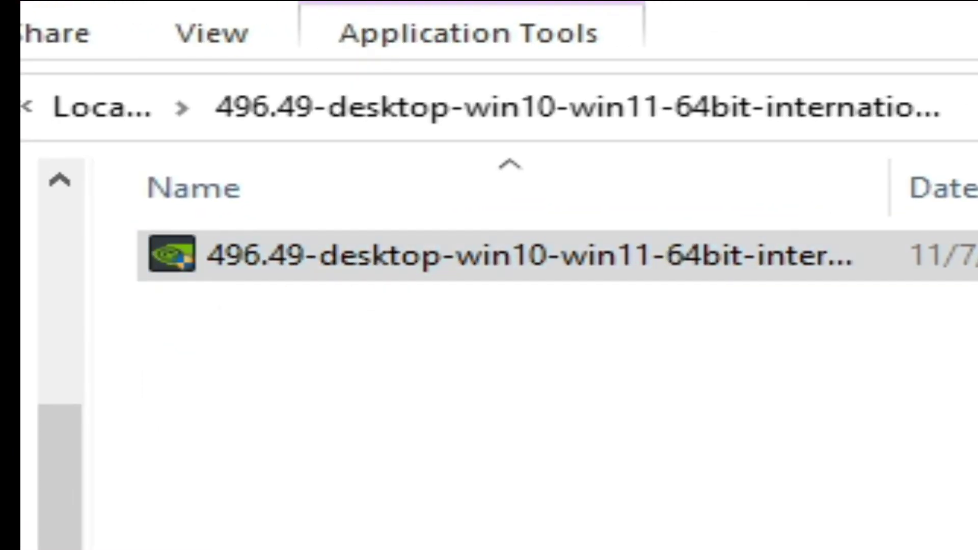